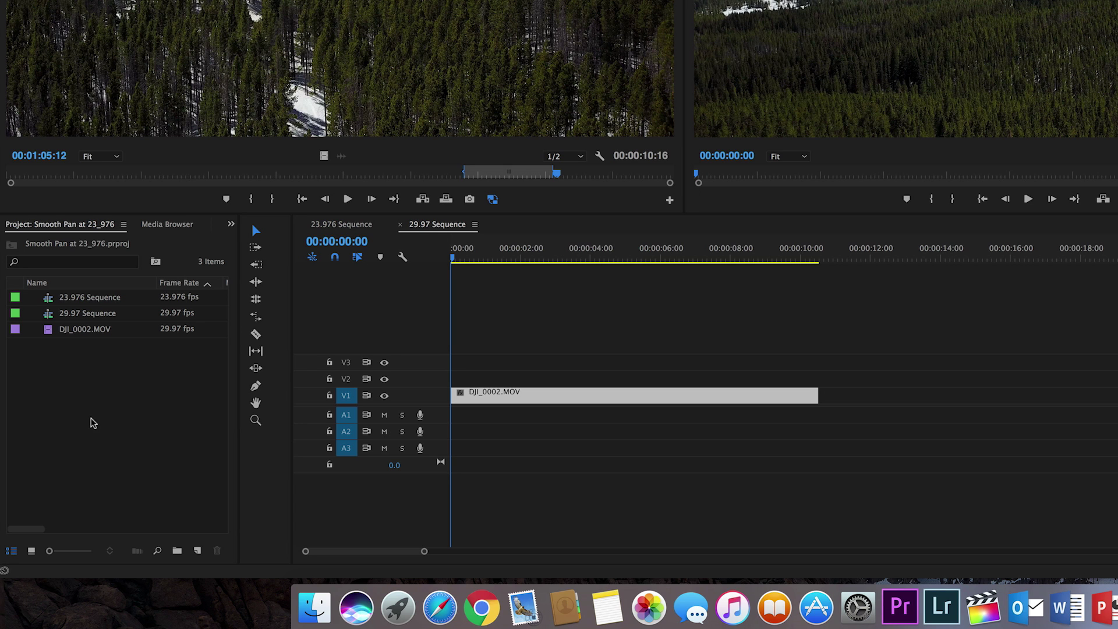
# Step: Check the 23.976 Sequence, 29.97 Sequence and DJI_0002.MOV details, then preview the clip from its in point
pyautogui.click(68, 301)
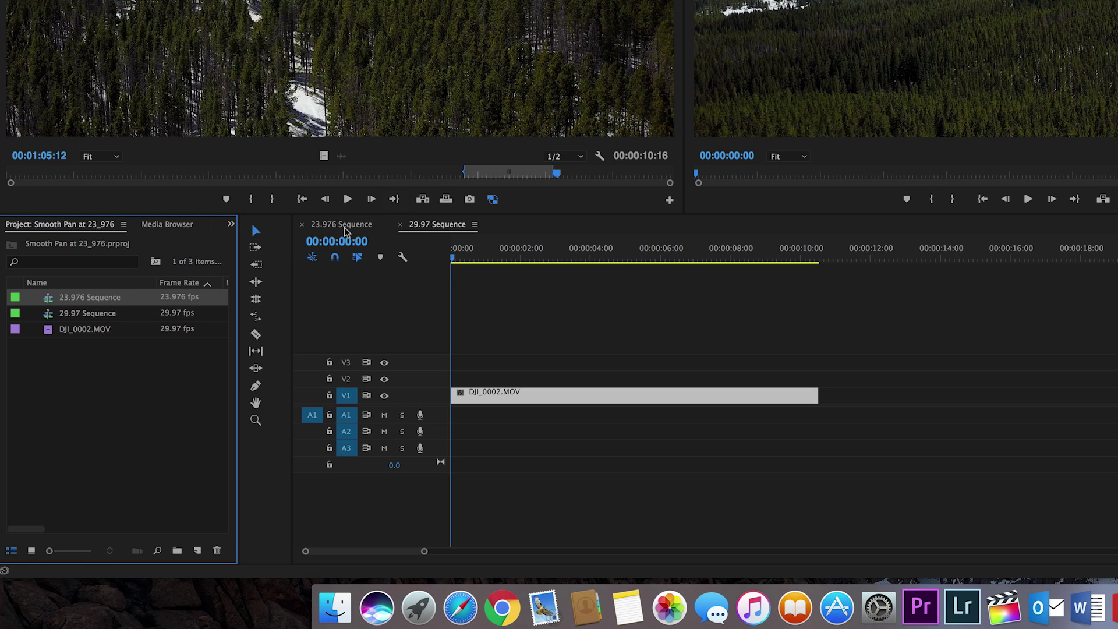
pyautogui.click(88, 314)
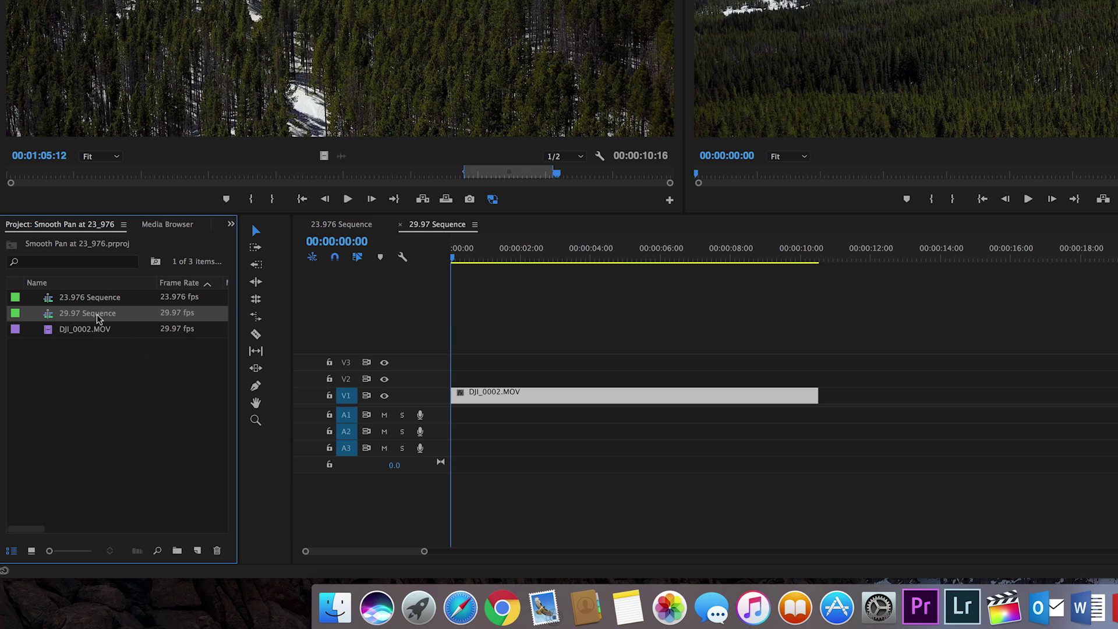
pyautogui.click(82, 330)
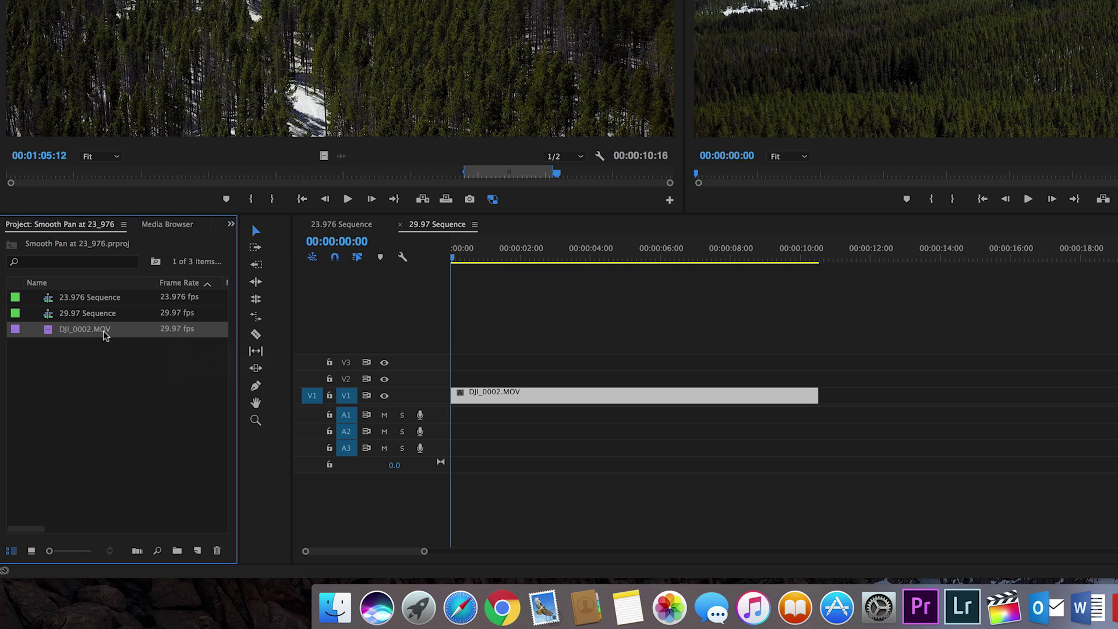
pyautogui.doubleClick(48, 331)
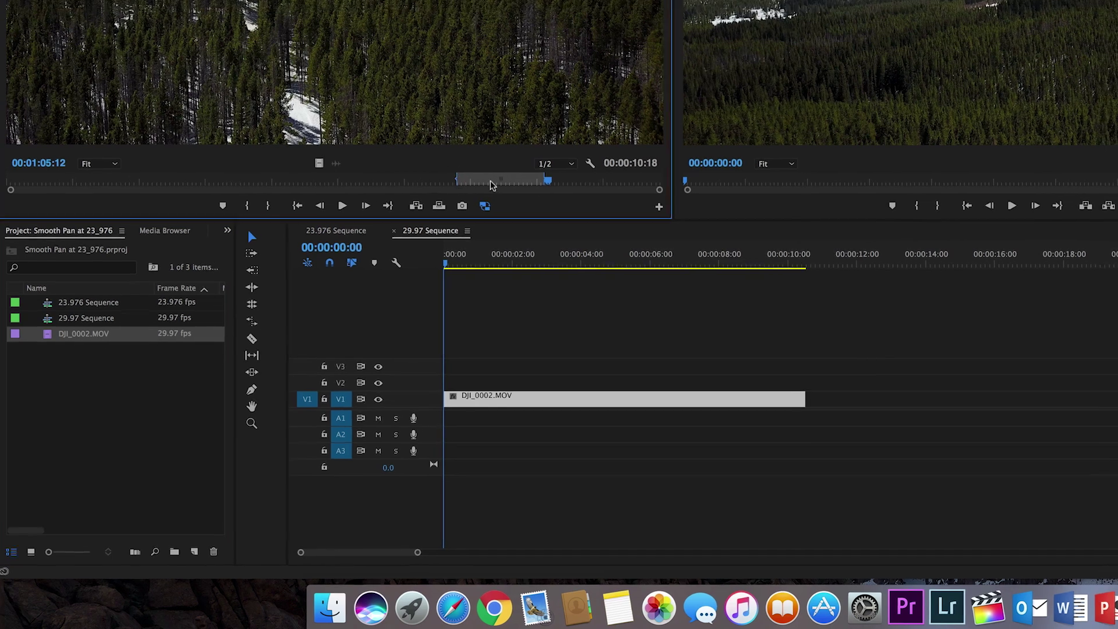
pyautogui.hotkey('shift', 'i')
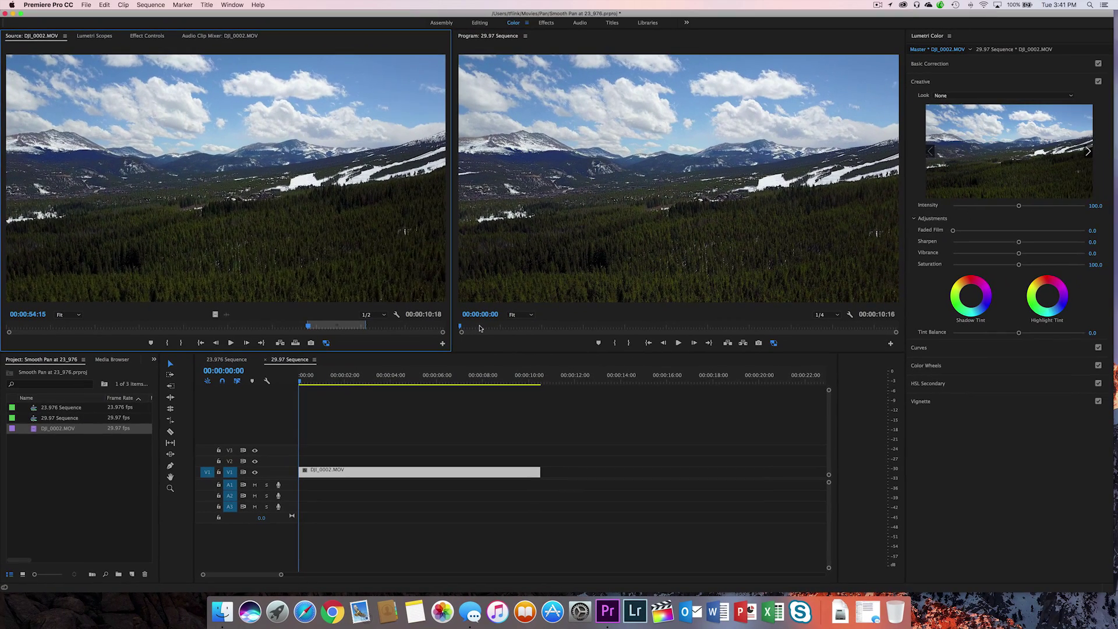
# Step: Switch to the empty 23.976 Sequence and drop DJI_0002.MOV at the start of track V1
pyautogui.hotkey('shift', 'Left')
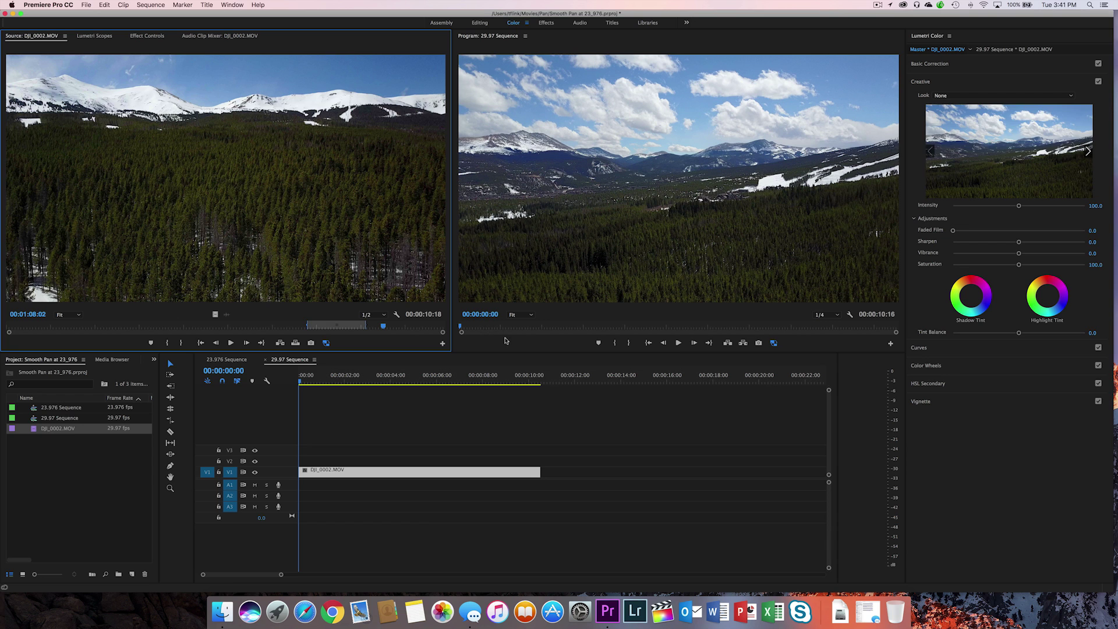
pyautogui.click(525, 475)
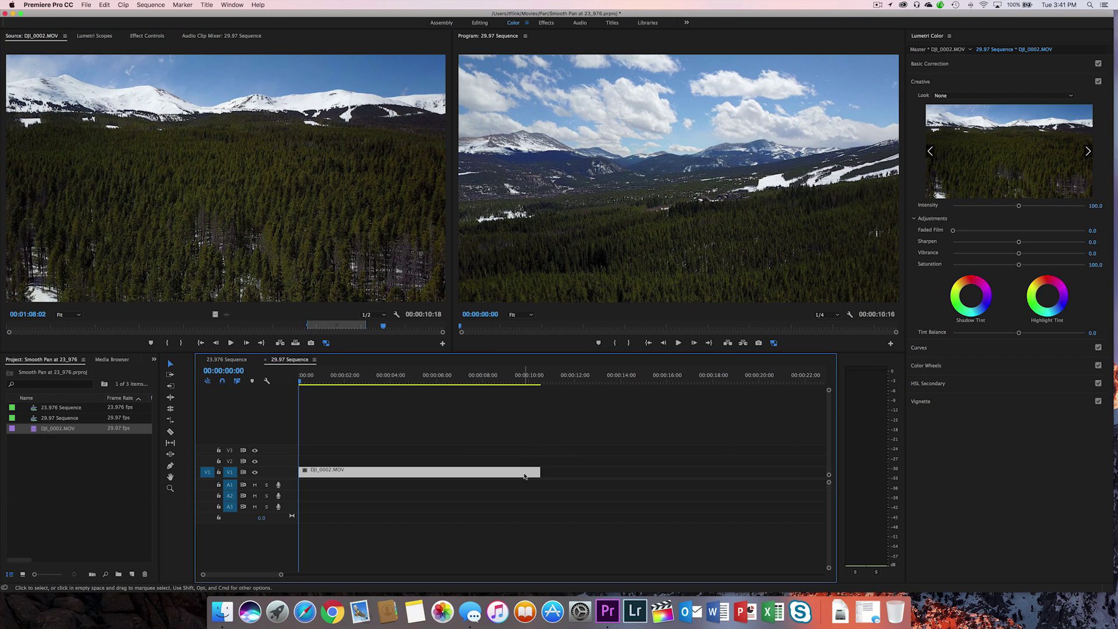
pyautogui.click(232, 360)
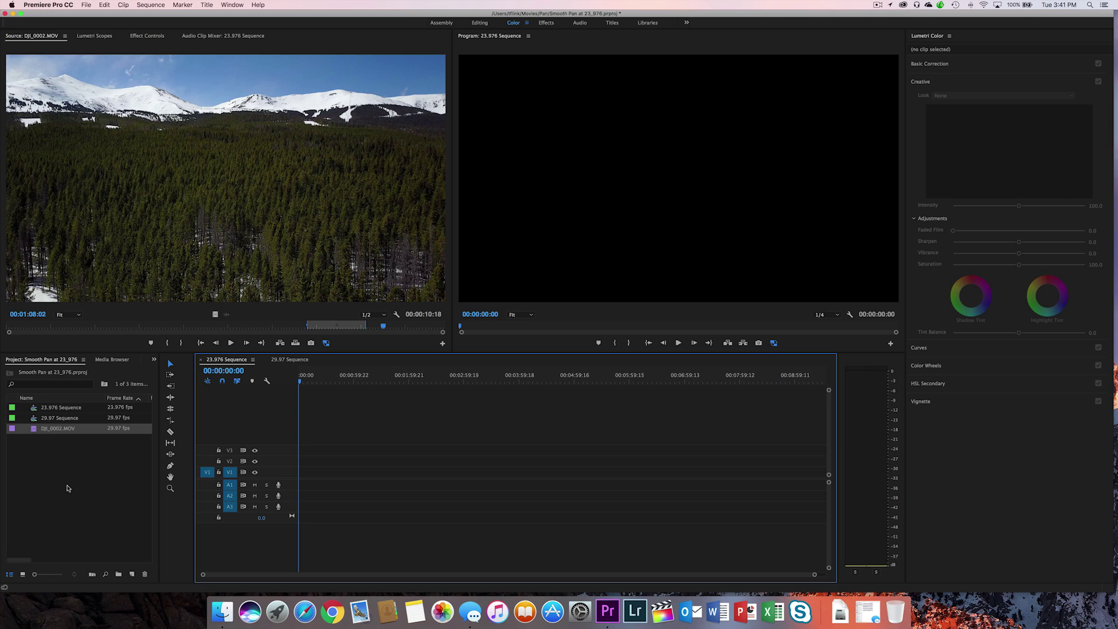
pyautogui.click(35, 428)
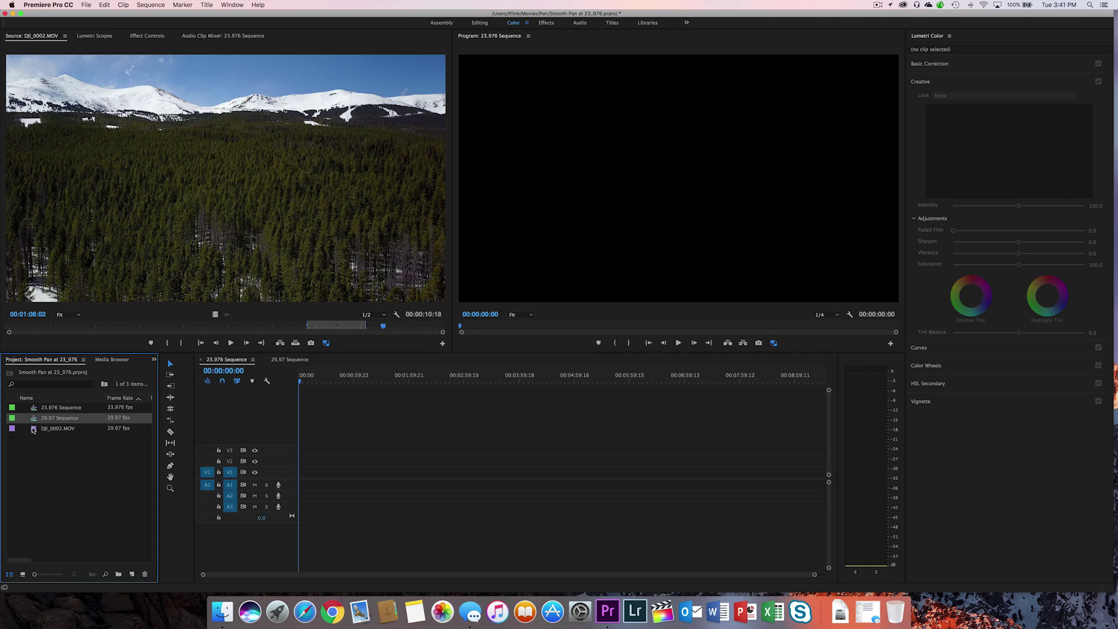
pyautogui.moveTo(38, 404); pyautogui.dragTo(345, 451)
pyautogui.moveTo(420, 416); pyautogui.dragTo(454, 400)
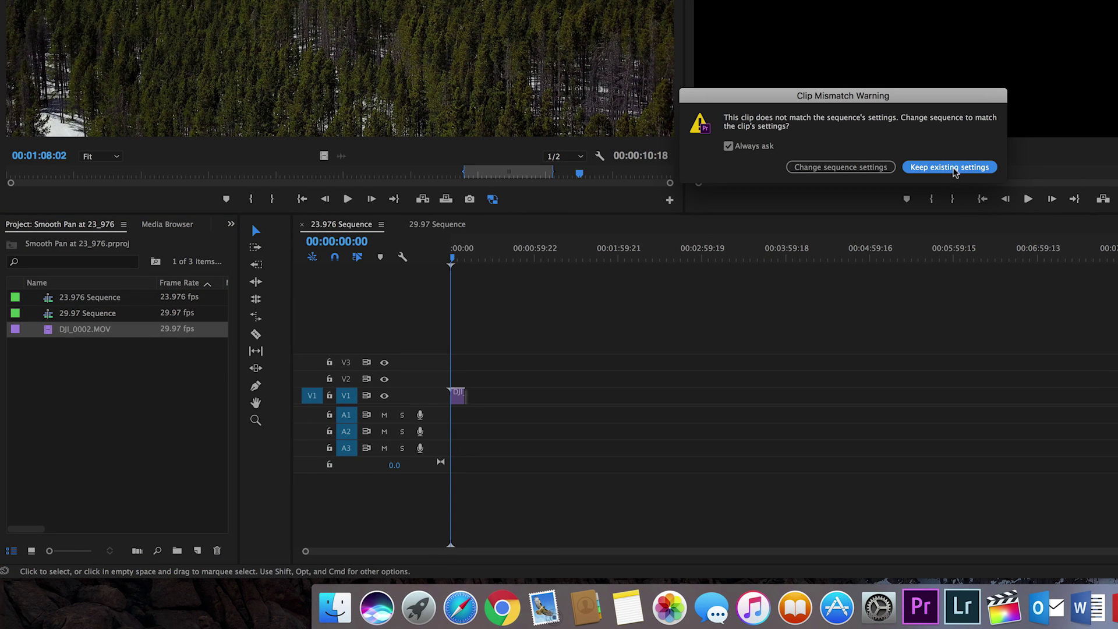
# Step: Keep the existing 23.976 sequence settings, set the V1 clip to frame size, and zoom the timeline to fit
pyautogui.click(955, 170)
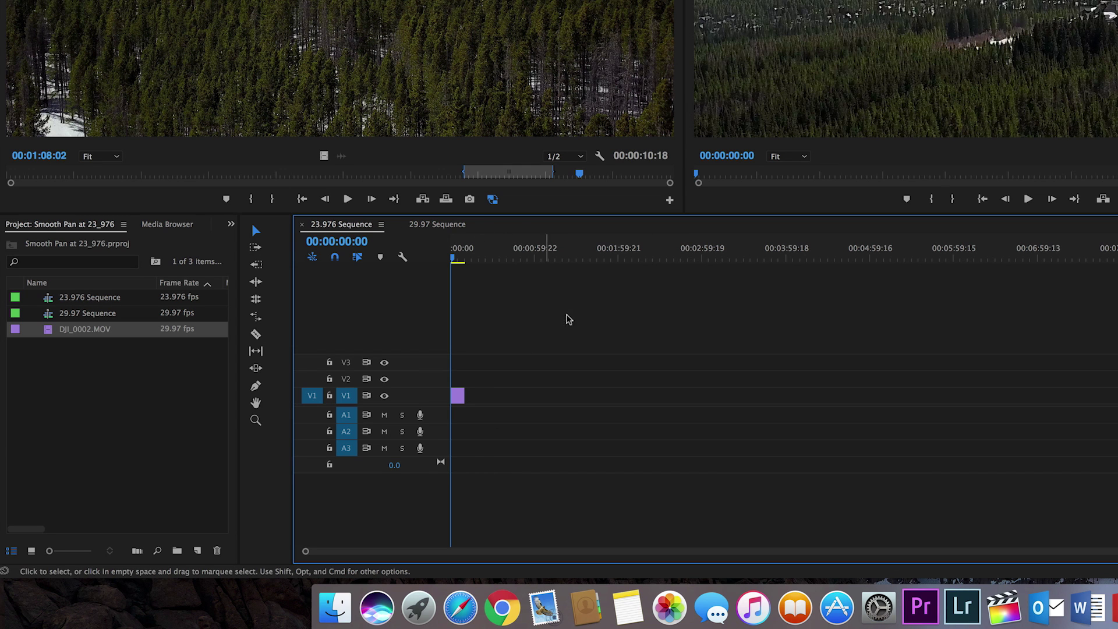
pyautogui.rightClick(458, 401)
pyautogui.click(515, 446)
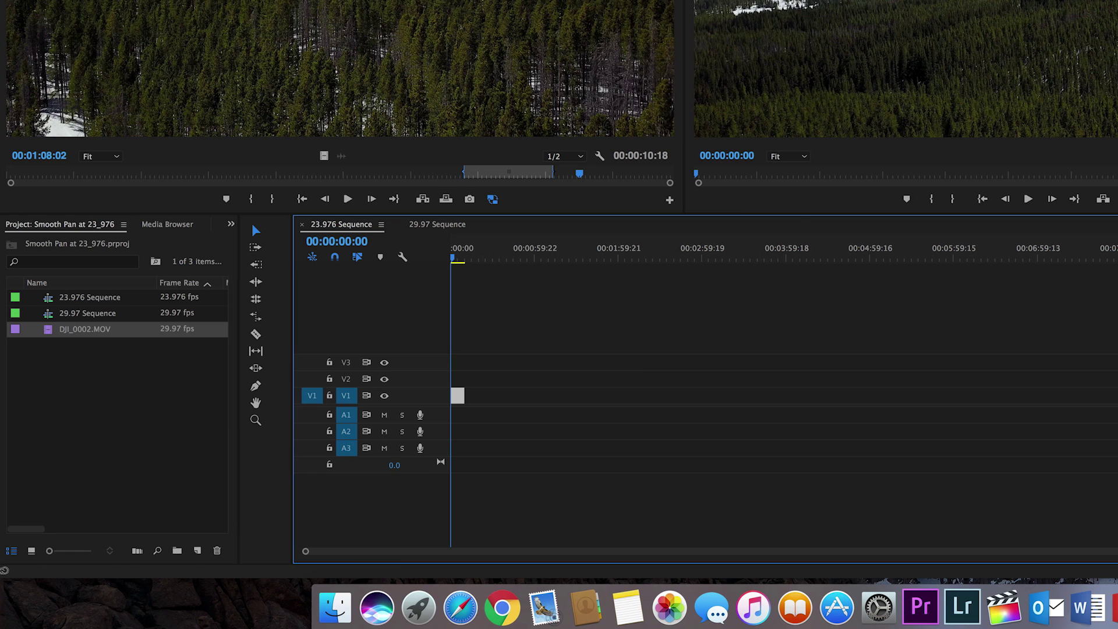
pyautogui.press('=')
pyautogui.press('=')
pyautogui.press('=')
pyautogui.press('=')
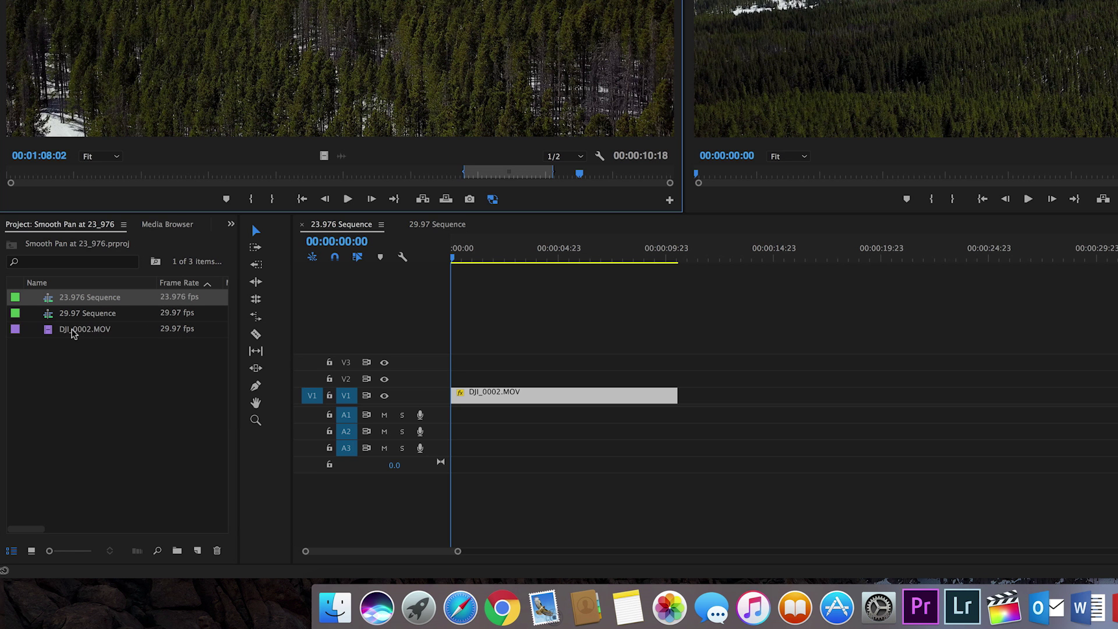
pyautogui.click(70, 332)
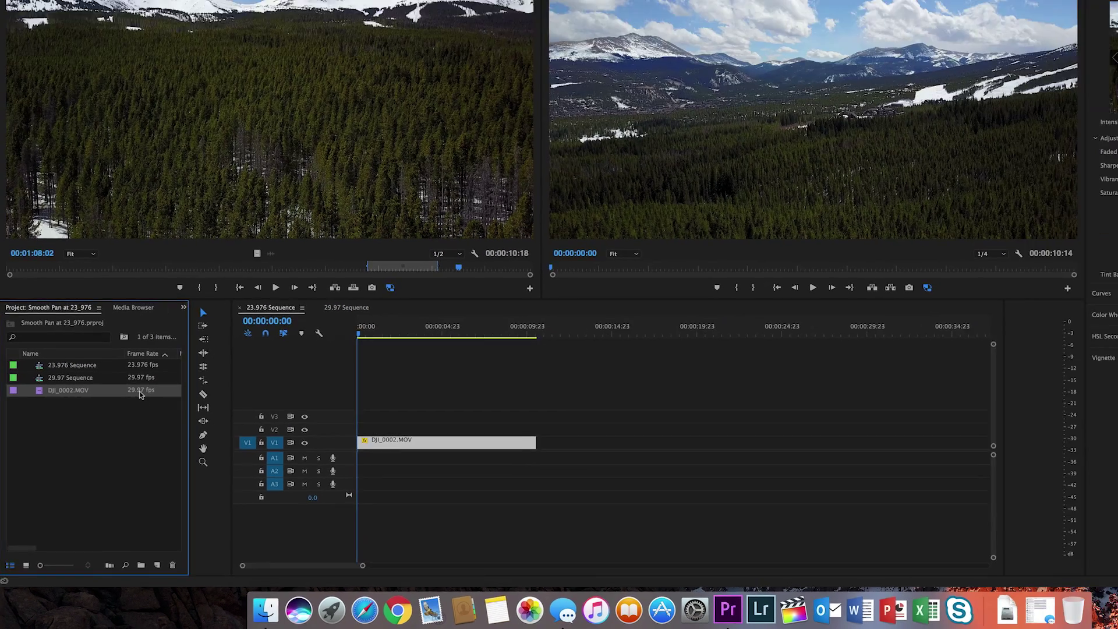
# Step: Render the 23.976 Sequence in to out and set playback resolution to Full
pyautogui.click(143, 5)
pyautogui.click(165, 36)
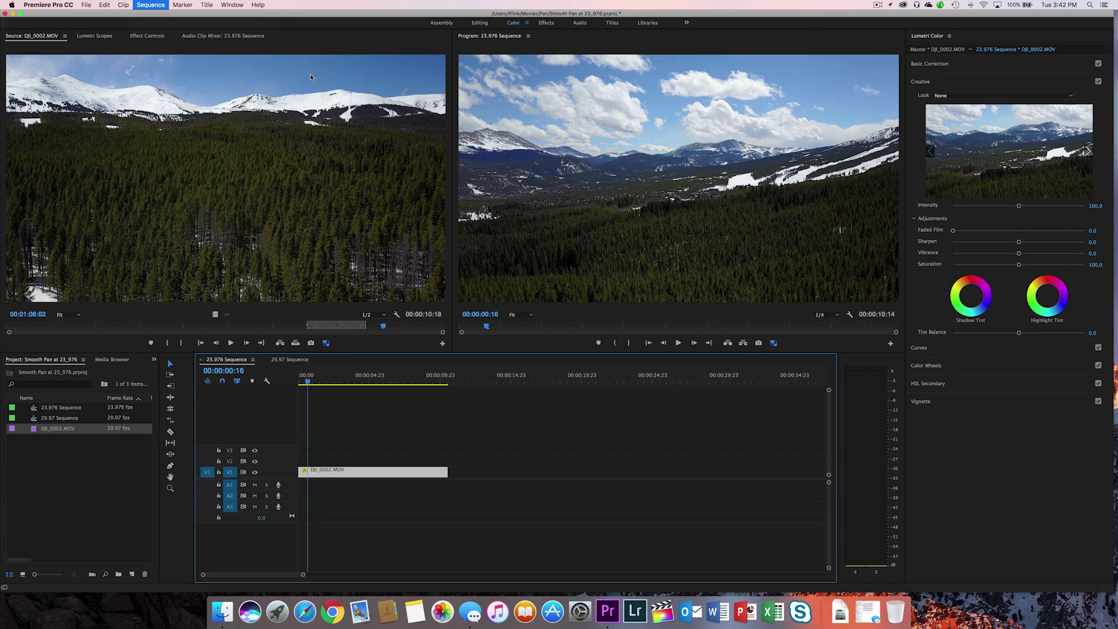
pyautogui.click(827, 314)
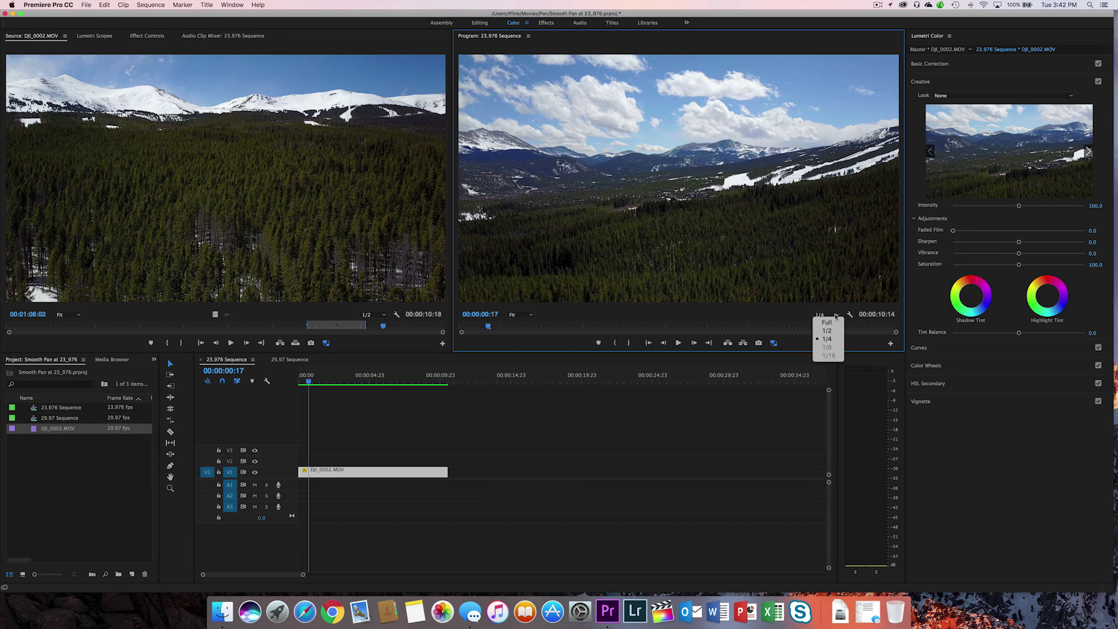
pyautogui.click(834, 323)
pyautogui.click(326, 390)
# Step: Play the sequence from the start, then delete the clip from V1
pyautogui.press('Home')
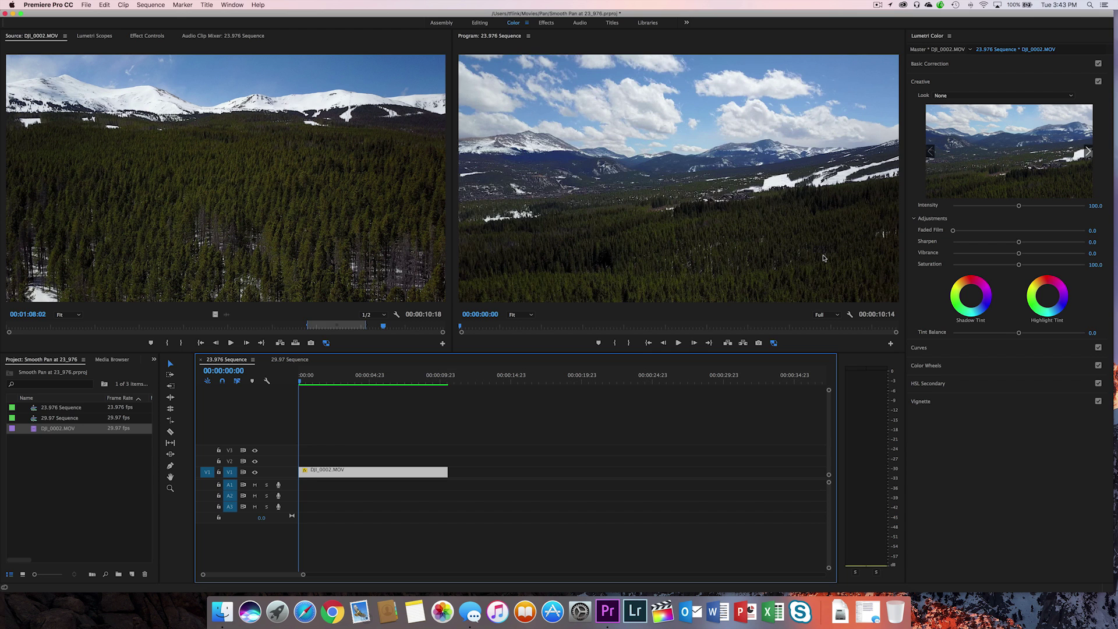
pyautogui.press('space')
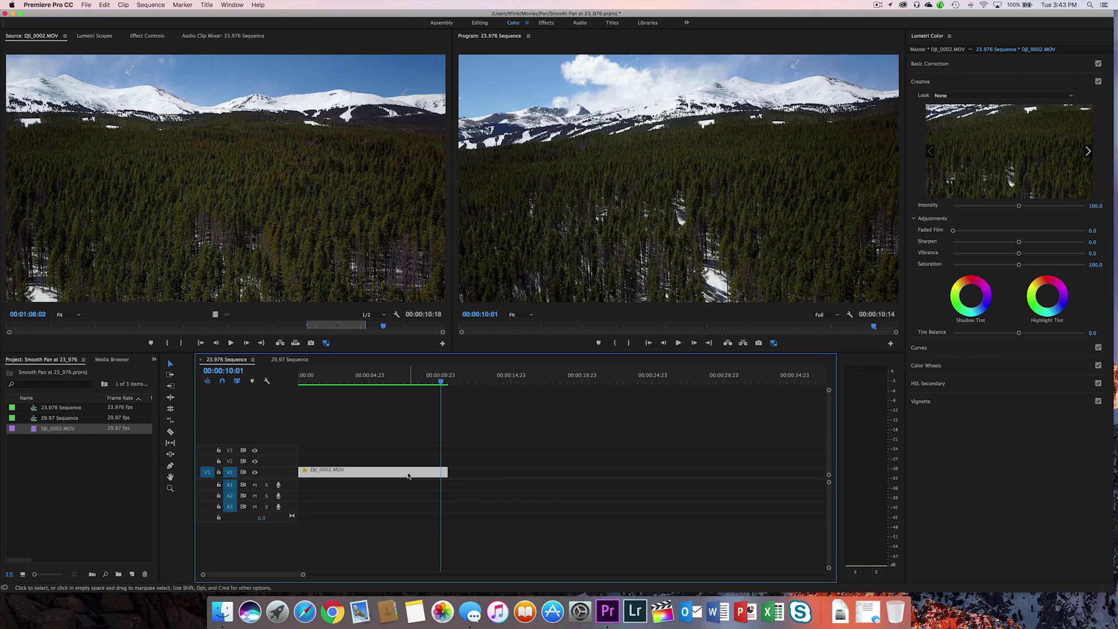
pyautogui.press('Delete')
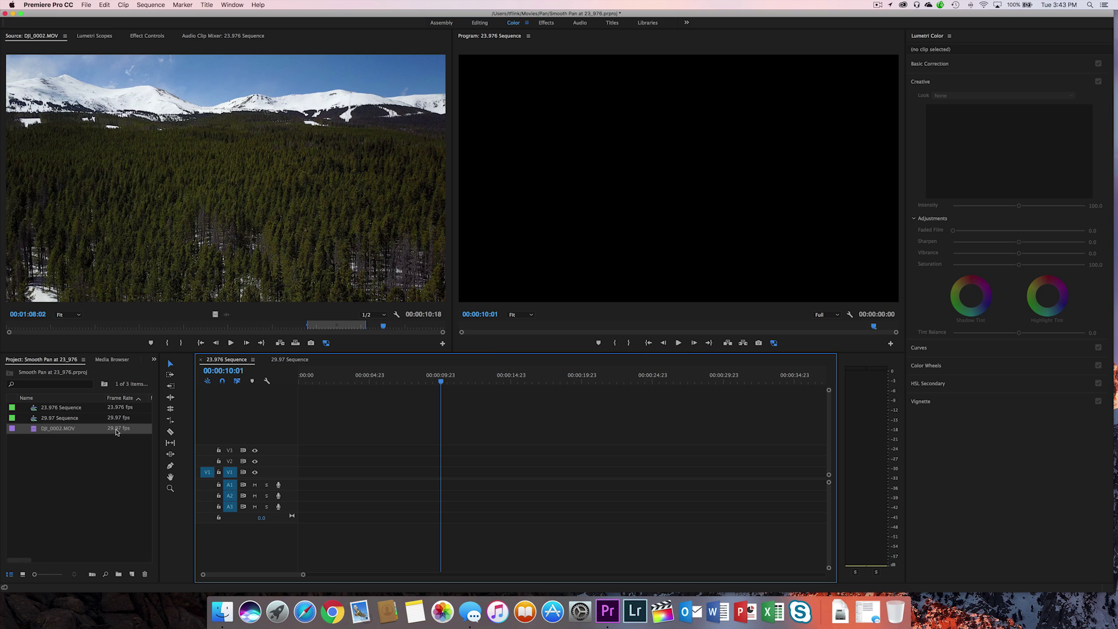
# Step: Interpret DJI_0002.MOV footage to assume a frame rate of 23.976 fps
pyautogui.rightClick(85, 431)
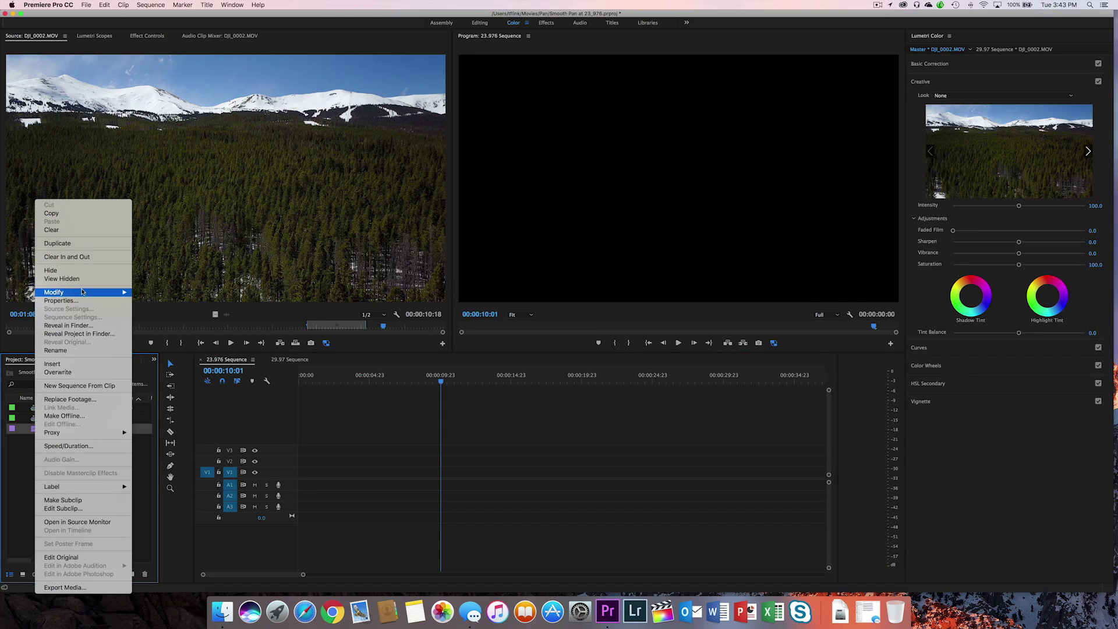
pyautogui.moveTo(70, 292)
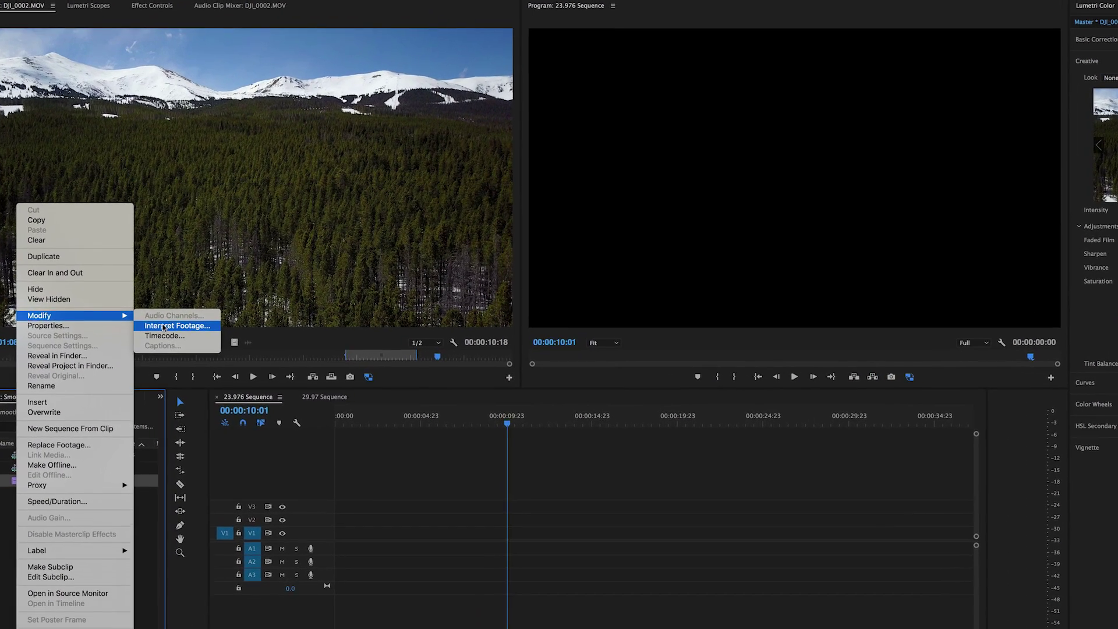
pyautogui.click(164, 326)
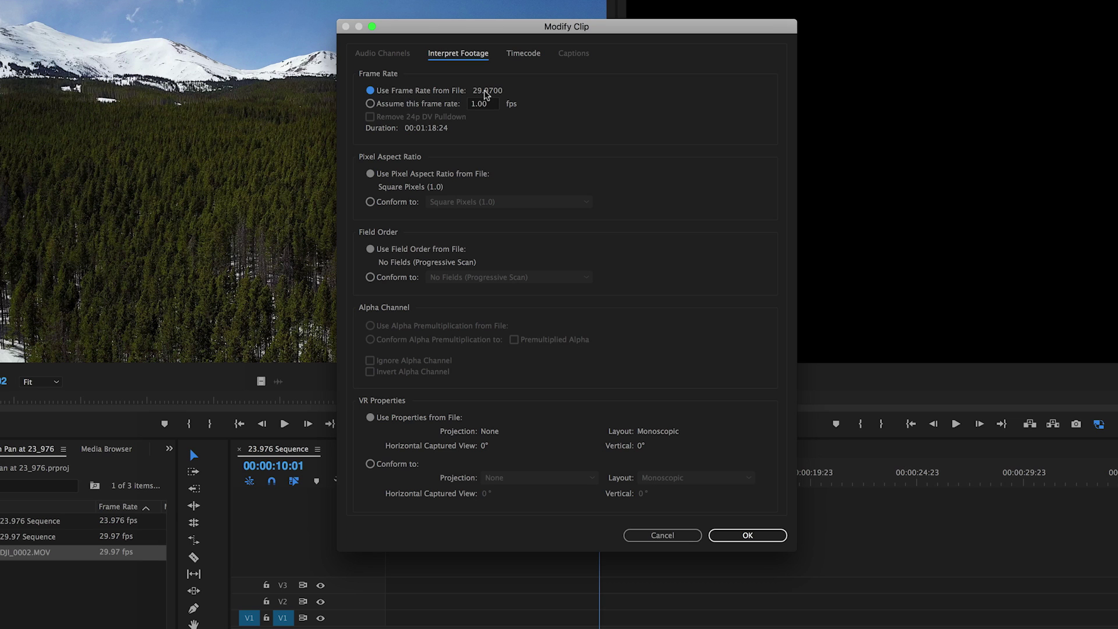
pyautogui.click(370, 104)
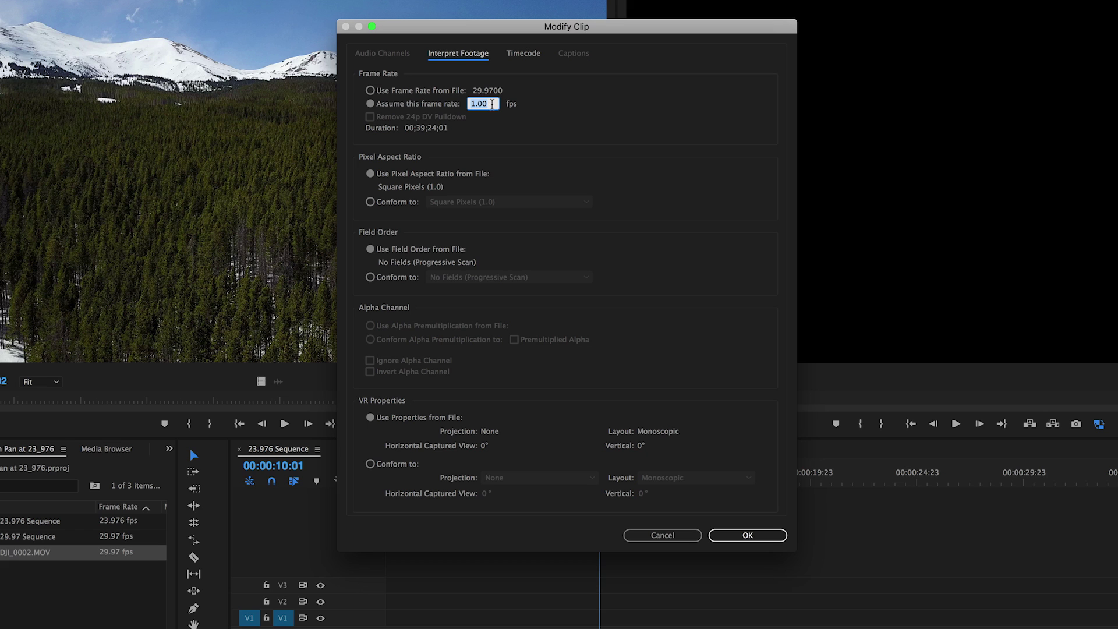
pyautogui.write('23.976')
pyautogui.click(597, 130)
pyautogui.click(495, 105)
pyautogui.press('BackSpace')
pyautogui.click(748, 535)
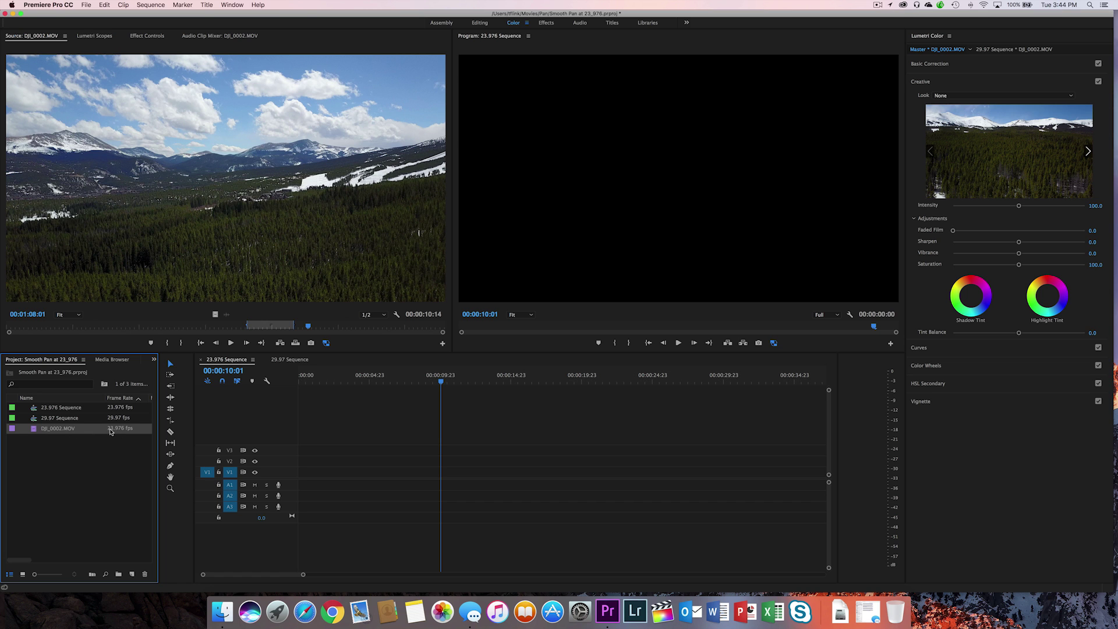
# Step: Insert the reinterpreted drone clip onto V1 from the mountain frame at 01:07:02
pyautogui.moveTo(133, 431)
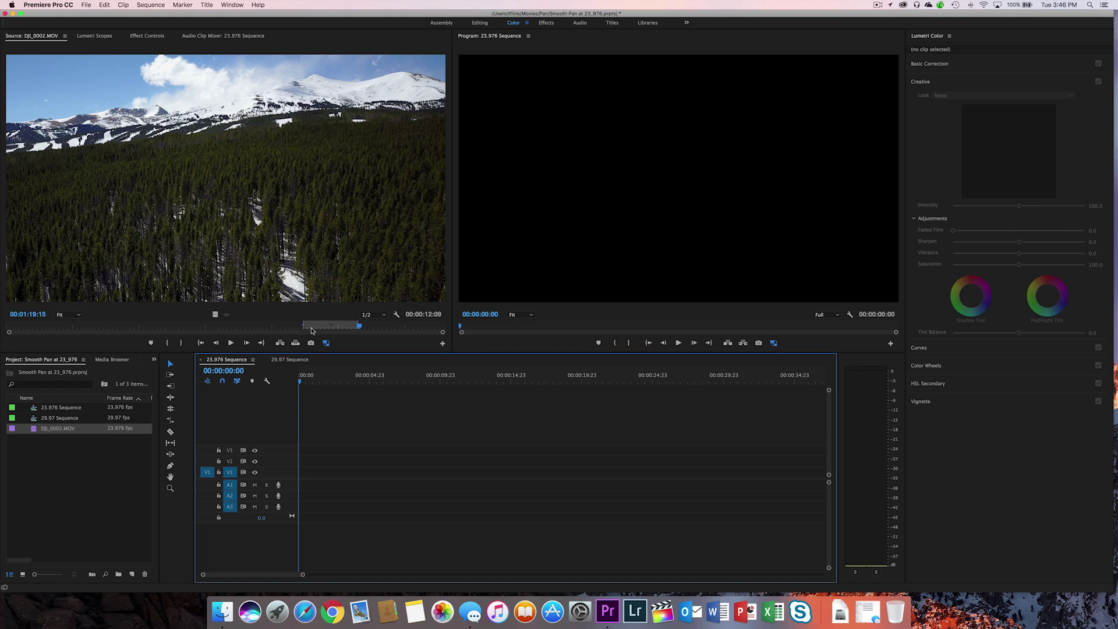
pyautogui.click(297, 327)
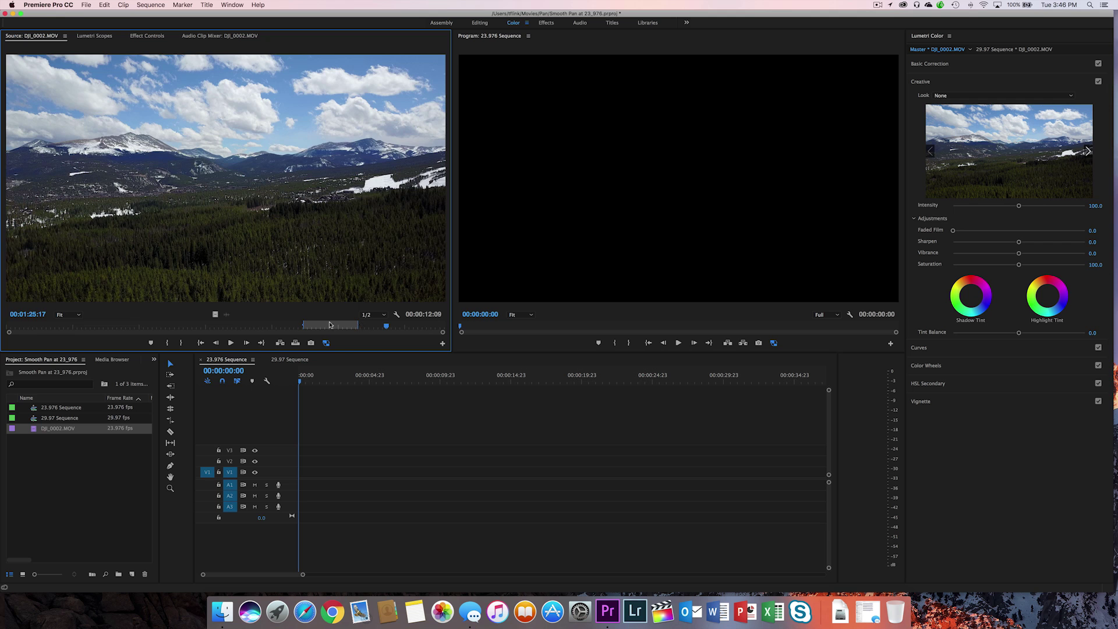
pyautogui.click(308, 327)
pyautogui.click(304, 327)
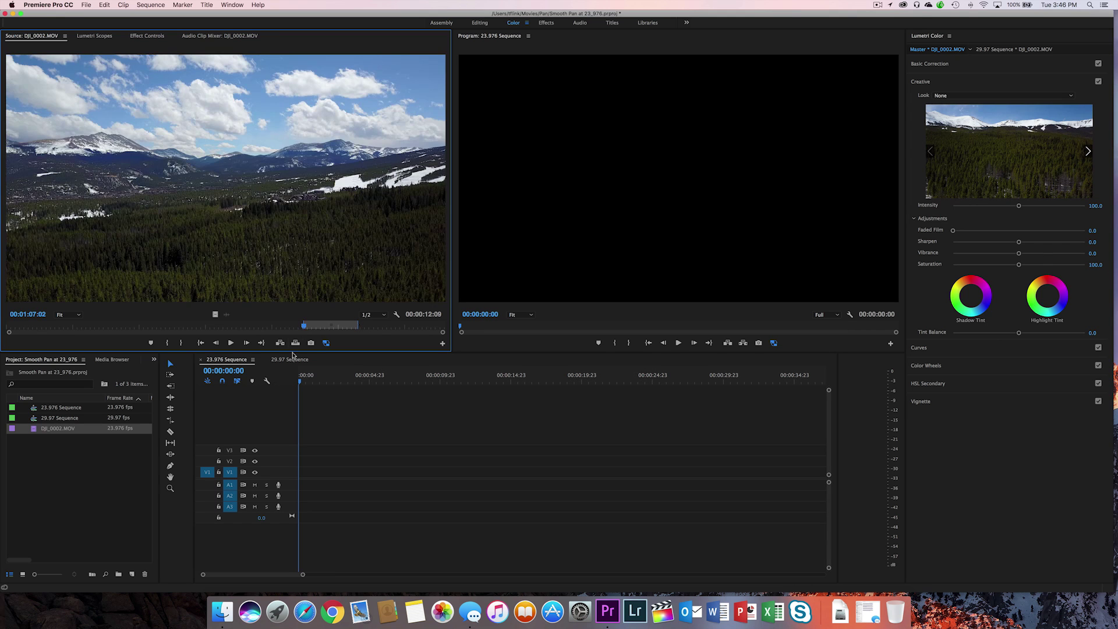
pyautogui.click(281, 343)
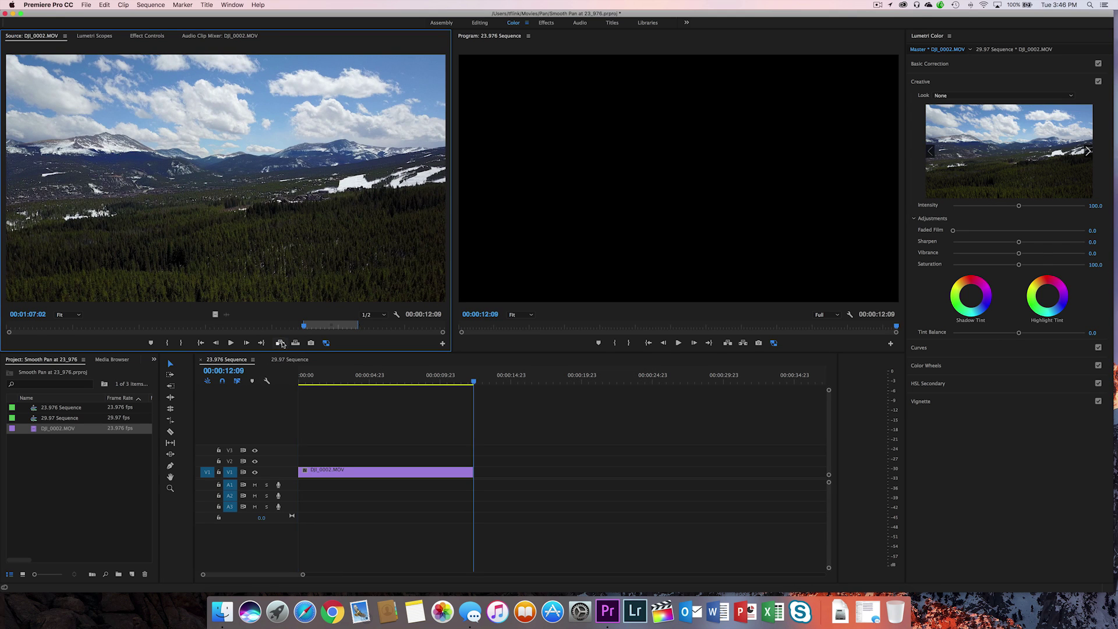
# Step: Return to the sequence start and render the 23.976 Sequence from in to out
pyautogui.click(284, 381)
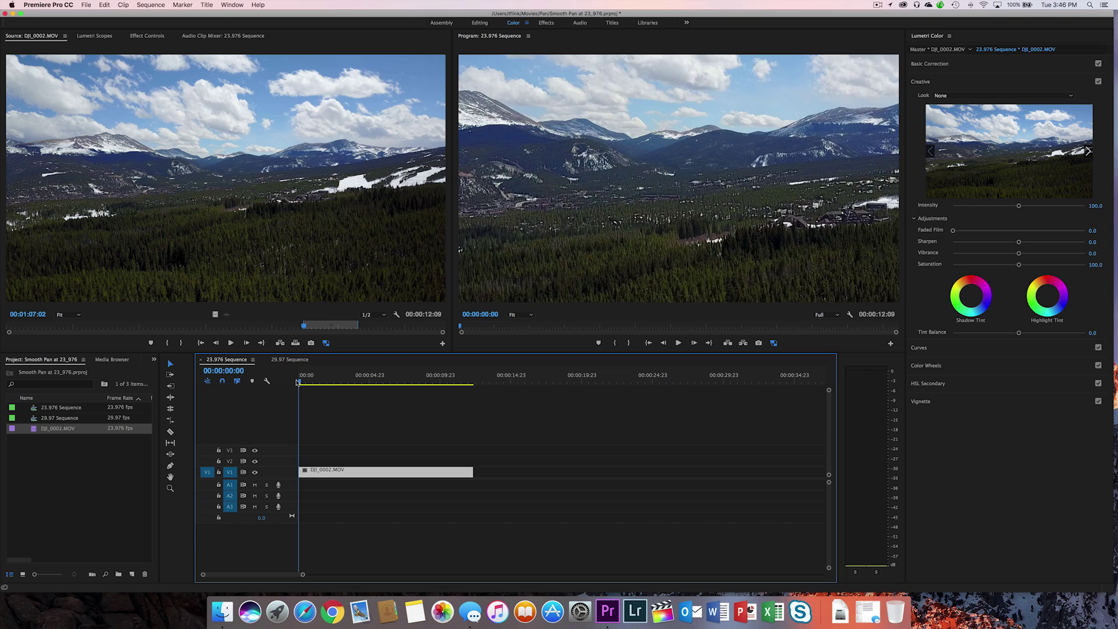
pyautogui.click(155, 6)
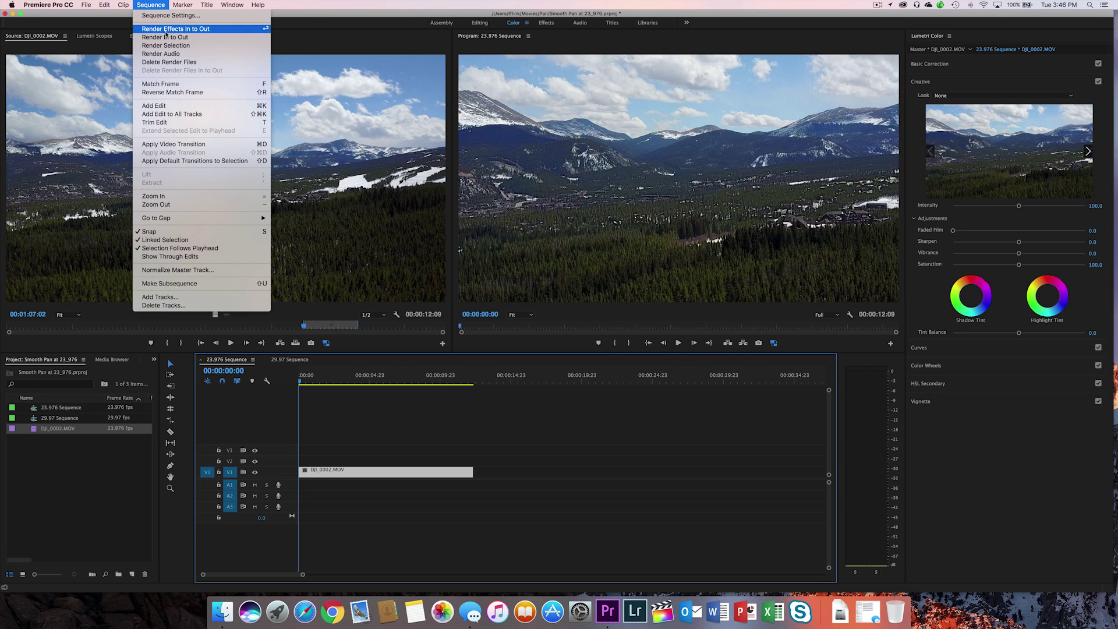
pyautogui.click(165, 37)
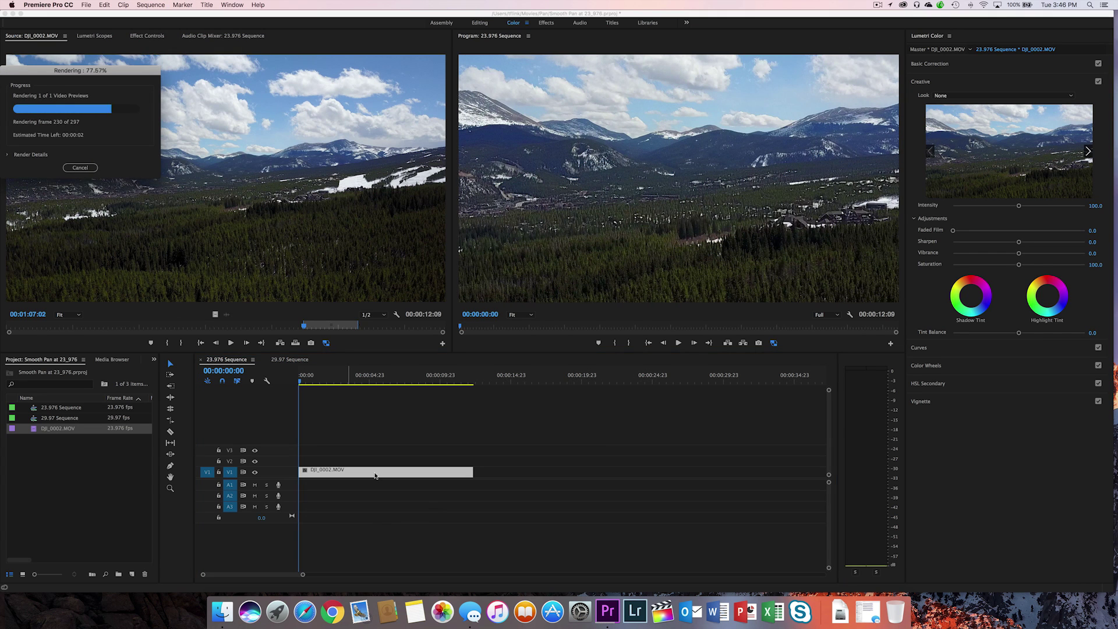